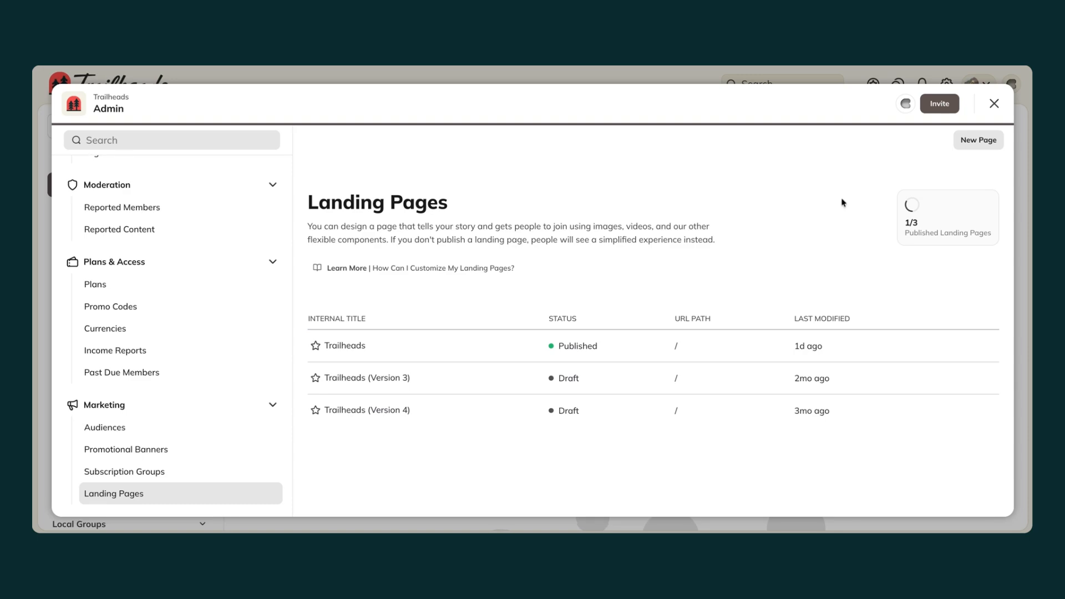
Create a new landing page and look over its default sections
{"action": "left_click", "coordinate": [976, 148]}
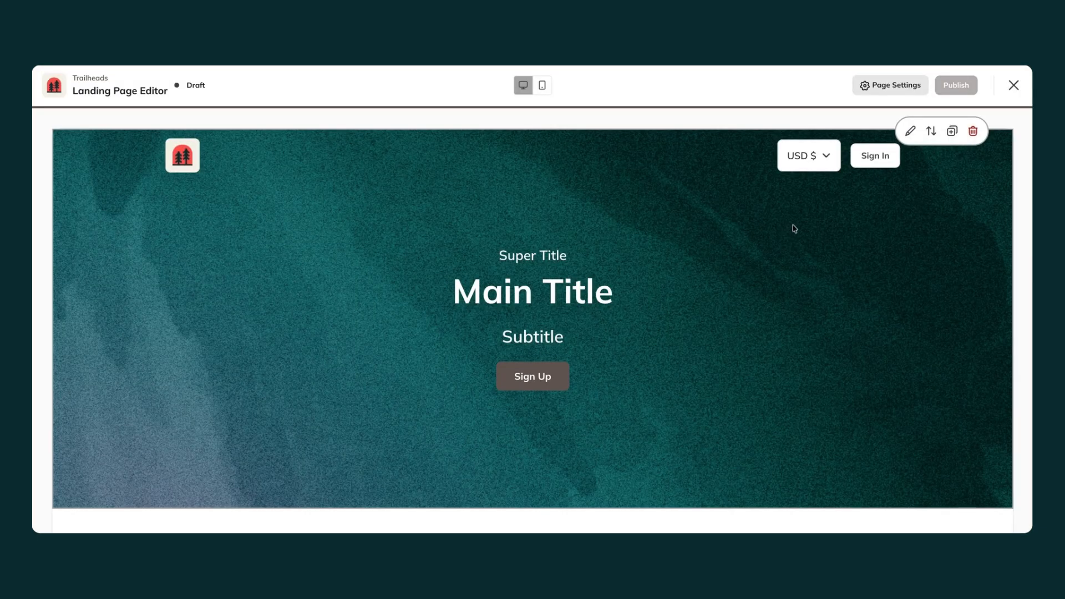
{"action": "scroll", "coordinate": [604, 237], "scroll_direction": "down", "scroll_amount": 5}
{"action": "scroll", "coordinate": [605, 237], "scroll_direction": "down", "scroll_amount": 2}
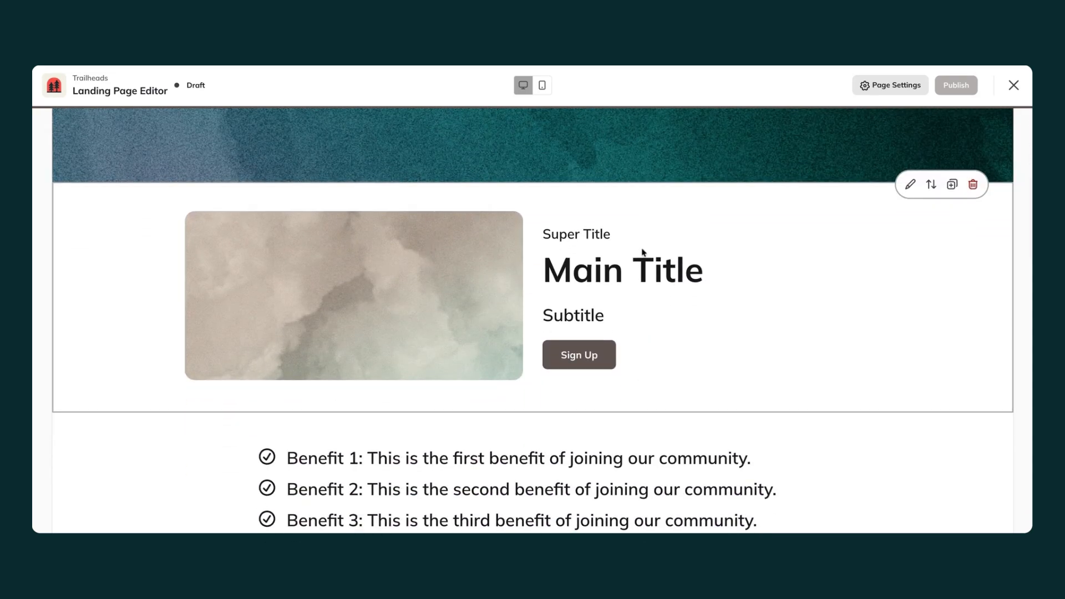
In the Heading section, try switching the Super Title off and on and the Body Text on and off
{"action": "left_click", "coordinate": [642, 252]}
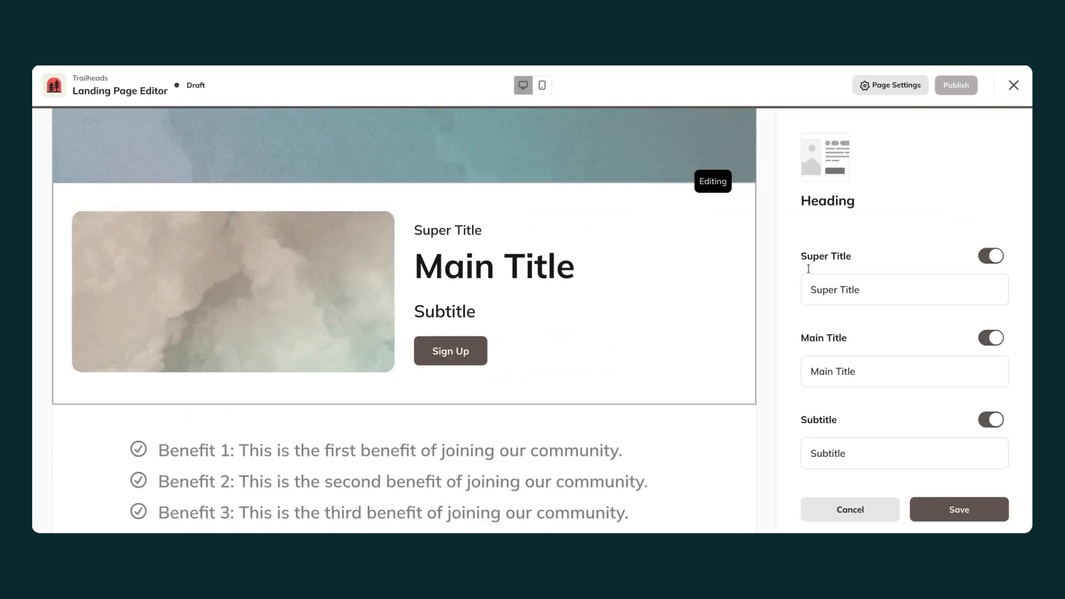
{"action": "left_click", "coordinate": [987, 261]}
{"action": "left_click", "coordinate": [988, 261]}
{"action": "triple_click", "coordinate": [897, 380]}
{"action": "scroll", "coordinate": [898, 381], "scroll_direction": "down", "scroll_amount": 5}
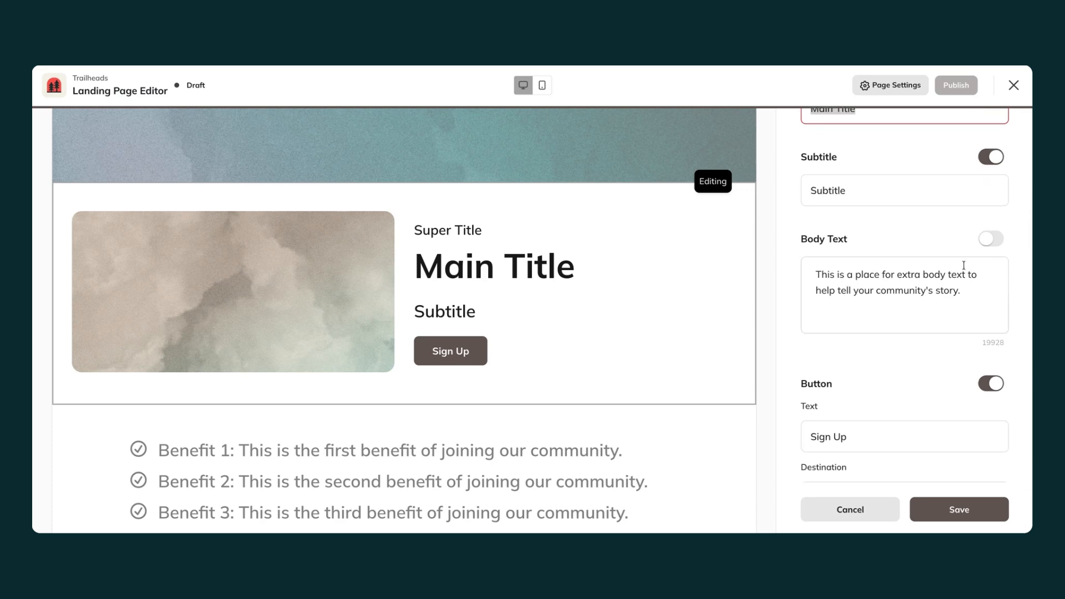
{"action": "left_click", "coordinate": [982, 241]}
{"action": "left_click", "coordinate": [983, 246]}
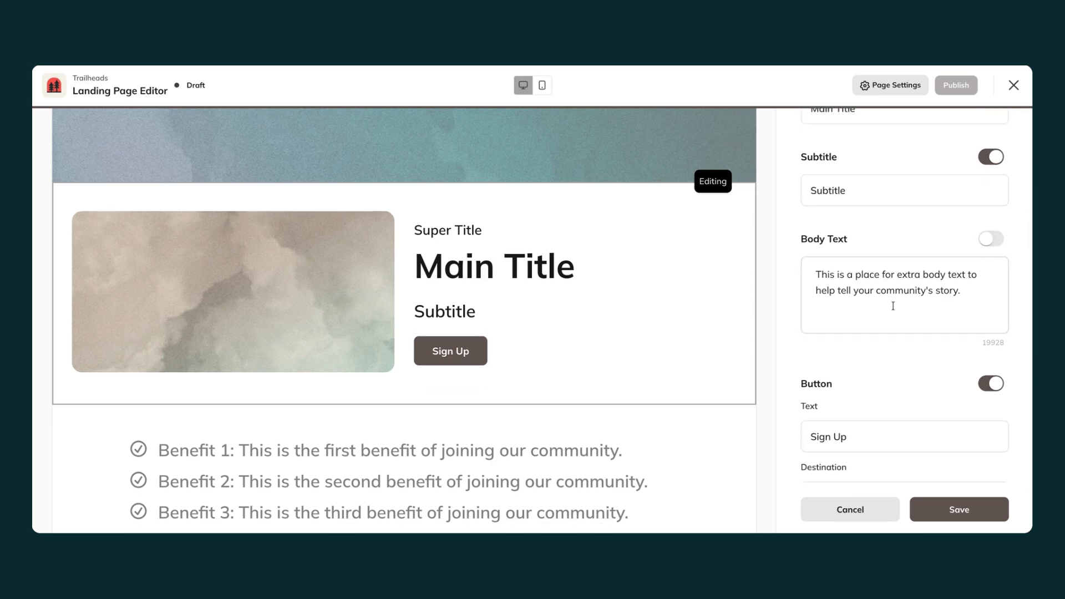
Review the Heading section's button and media options, trying the media on the right of the text before returning it to the left
{"action": "scroll", "coordinate": [891, 305], "scroll_direction": "down", "scroll_amount": 3}
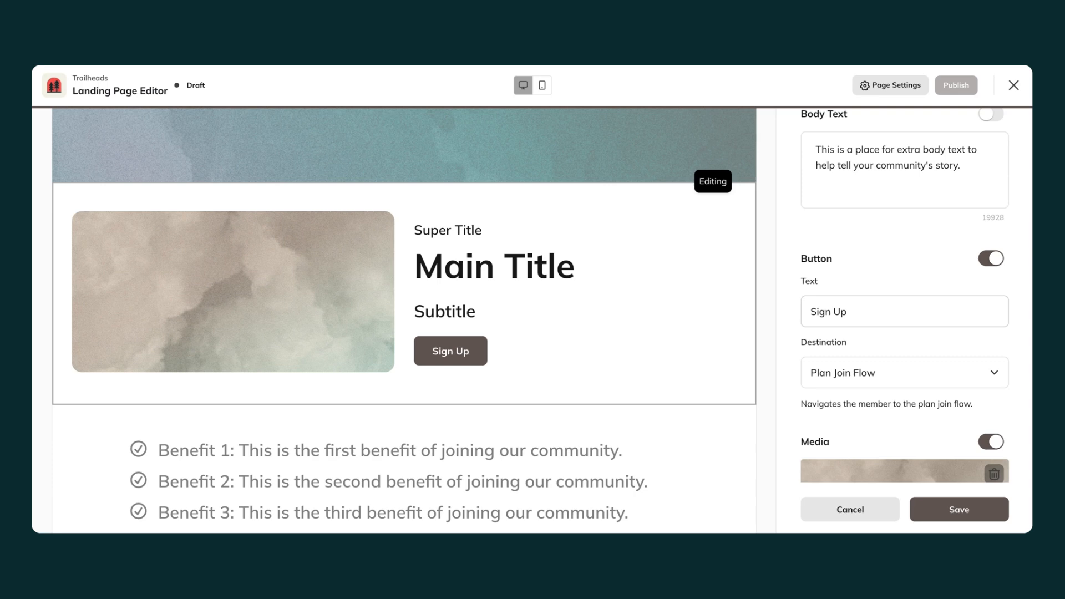
{"action": "scroll", "coordinate": [832, 361], "scroll_direction": "down", "scroll_amount": 4}
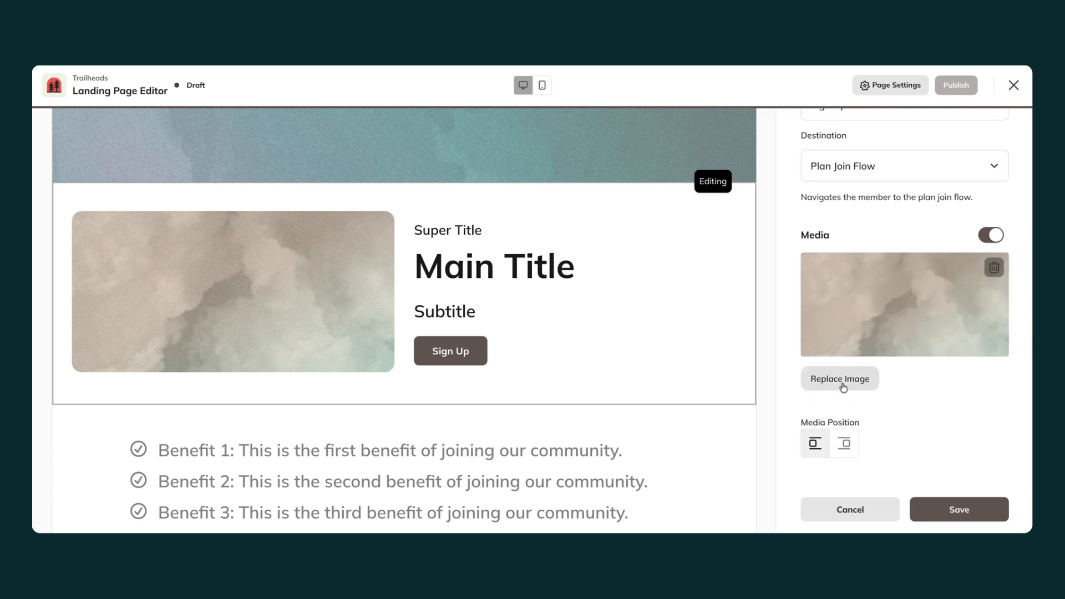
{"action": "left_click", "coordinate": [845, 443]}
{"action": "left_click", "coordinate": [816, 452]}
{"action": "scroll", "coordinate": [874, 319], "scroll_direction": "up", "scroll_amount": 1}
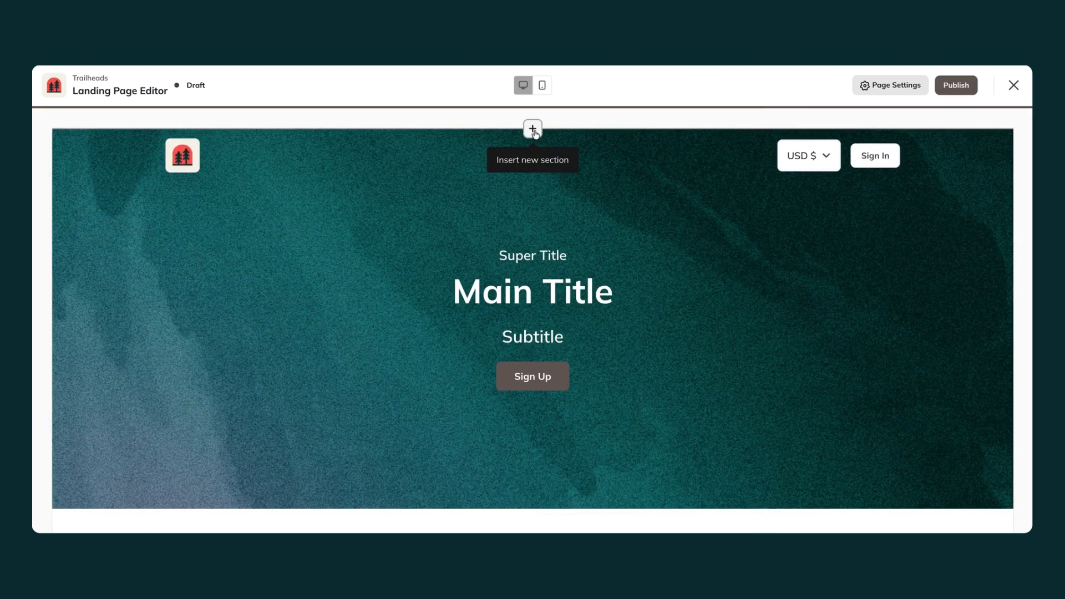
Review the section types that can be inserted above the Full-Width Heading, from Heading through Featured Plan, without adding one
{"action": "left_click", "coordinate": [533, 130]}
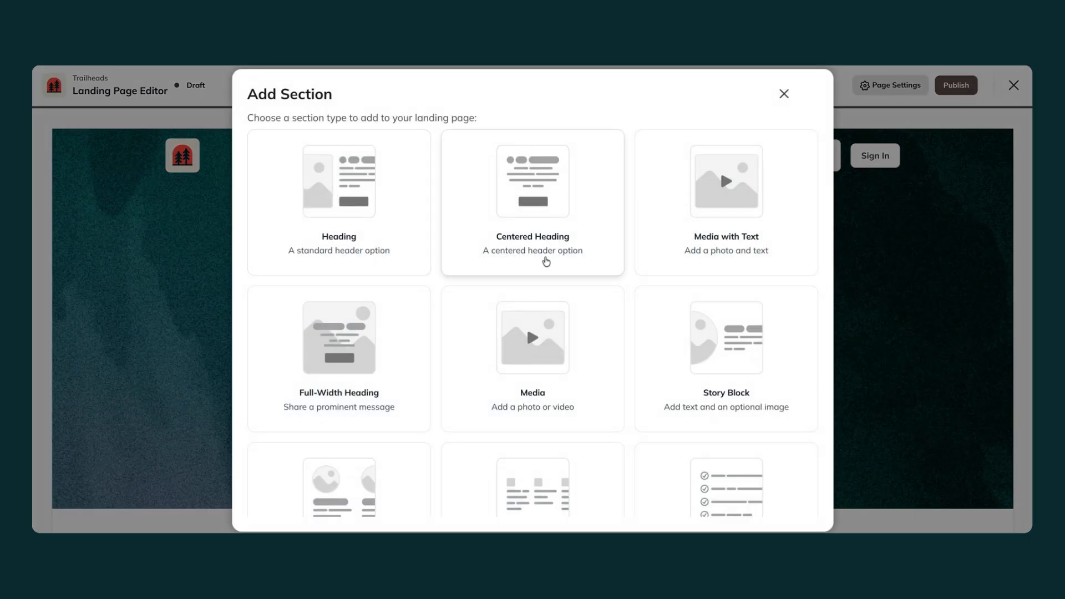
{"action": "scroll", "coordinate": [687, 248], "scroll_direction": "down", "scroll_amount": 1}
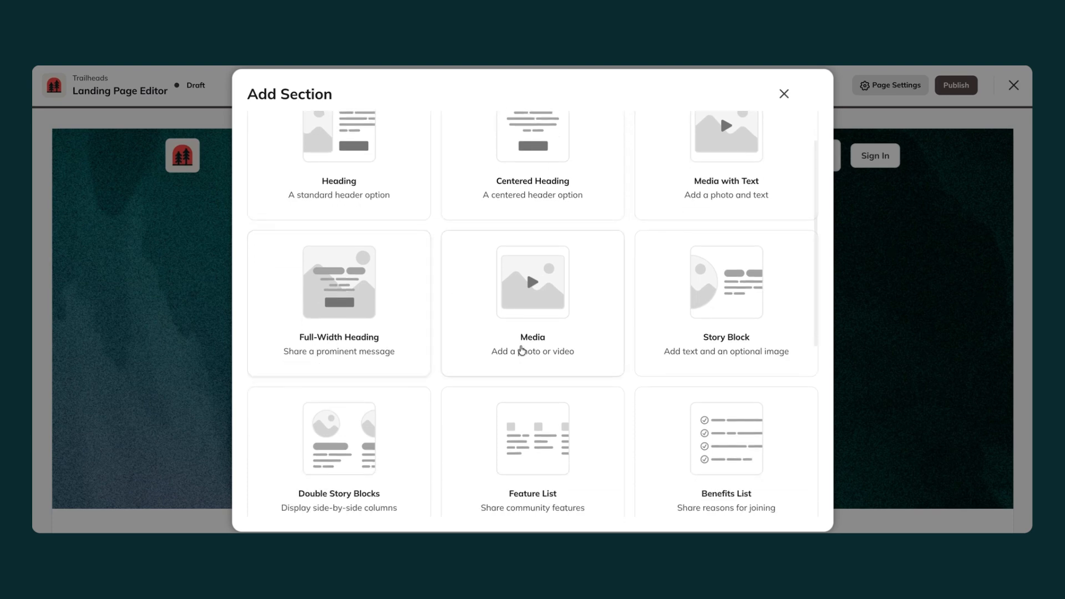
{"action": "scroll", "coordinate": [522, 351], "scroll_direction": "down", "scroll_amount": 1}
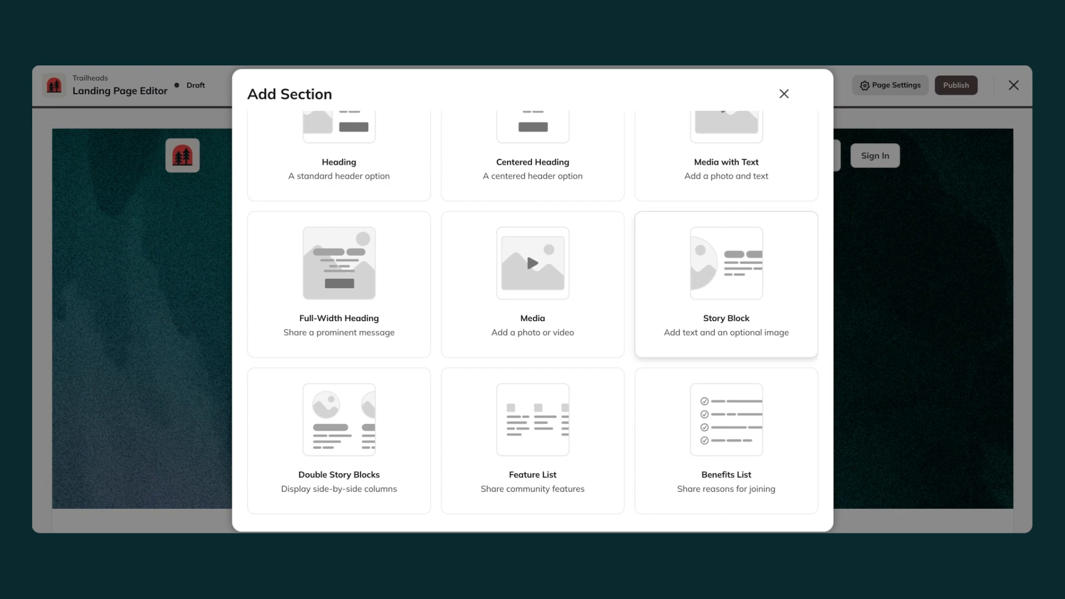
{"action": "scroll", "coordinate": [348, 390], "scroll_direction": "down", "scroll_amount": 2}
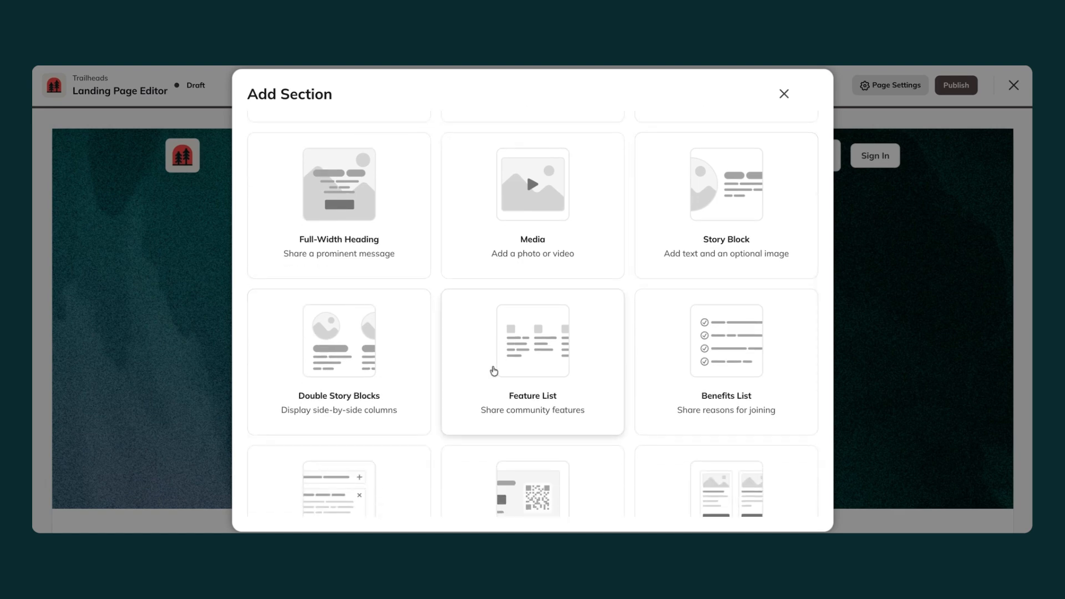
{"action": "scroll", "coordinate": [494, 370], "scroll_direction": "down", "scroll_amount": 1}
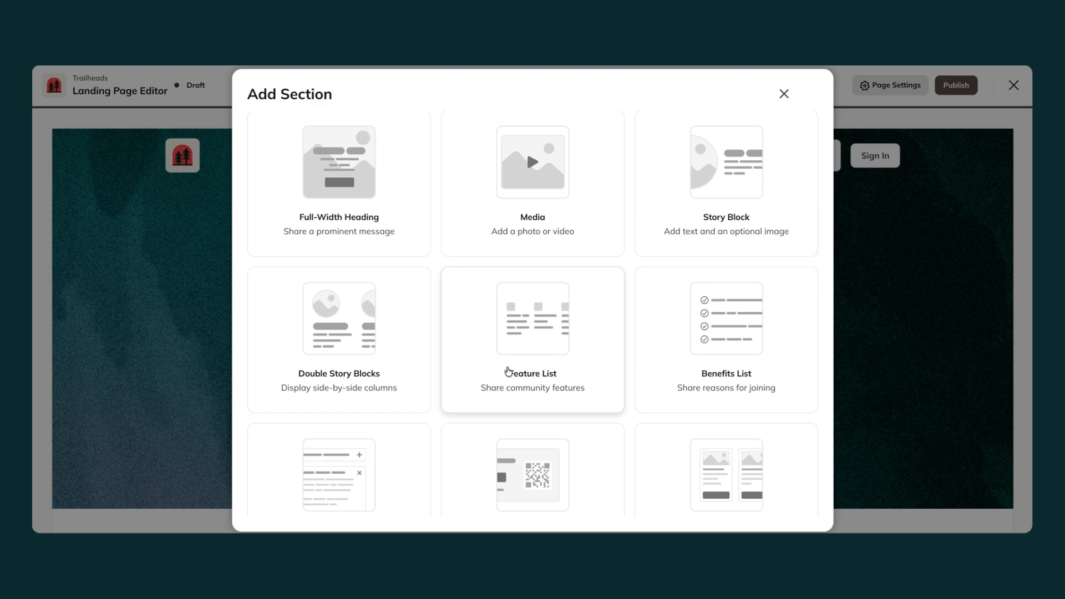
{"action": "scroll", "coordinate": [698, 370], "scroll_direction": "down", "scroll_amount": 2}
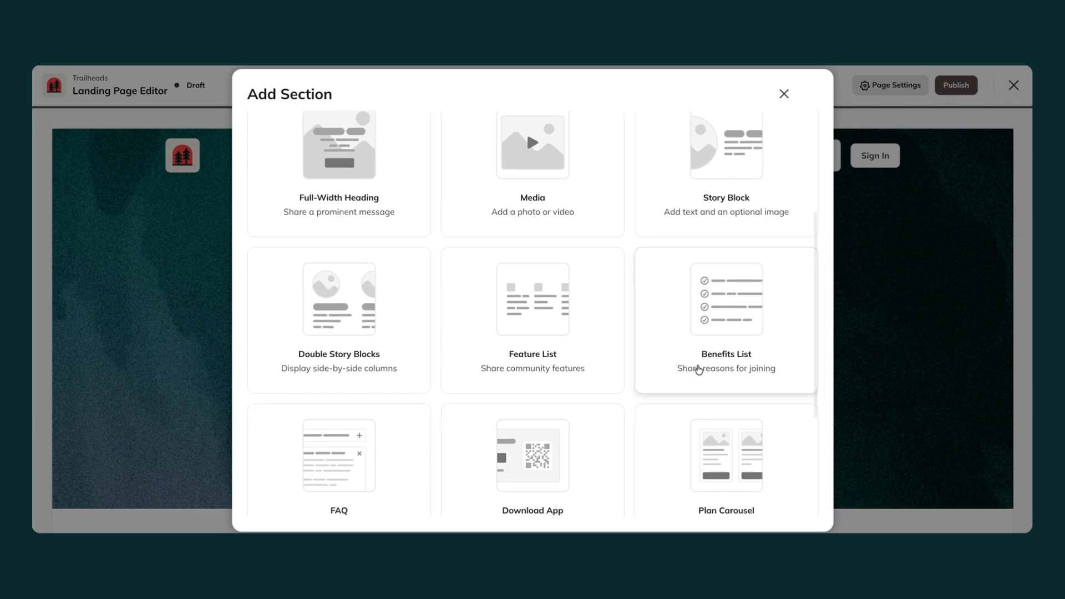
{"action": "scroll", "coordinate": [721, 332], "scroll_direction": "down", "scroll_amount": 4}
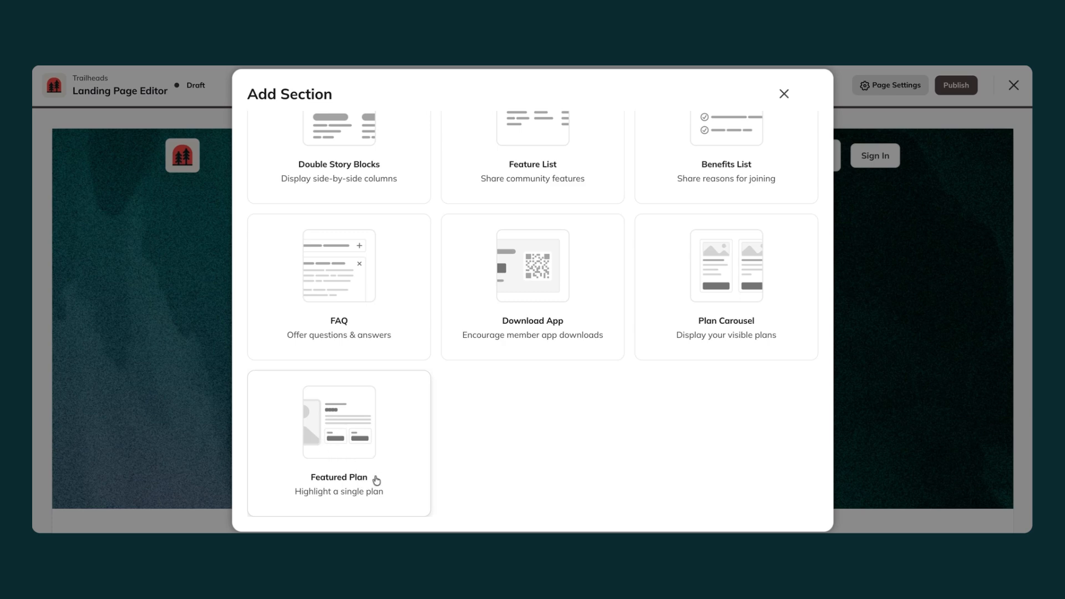
{"action": "left_click", "coordinate": [784, 93]}
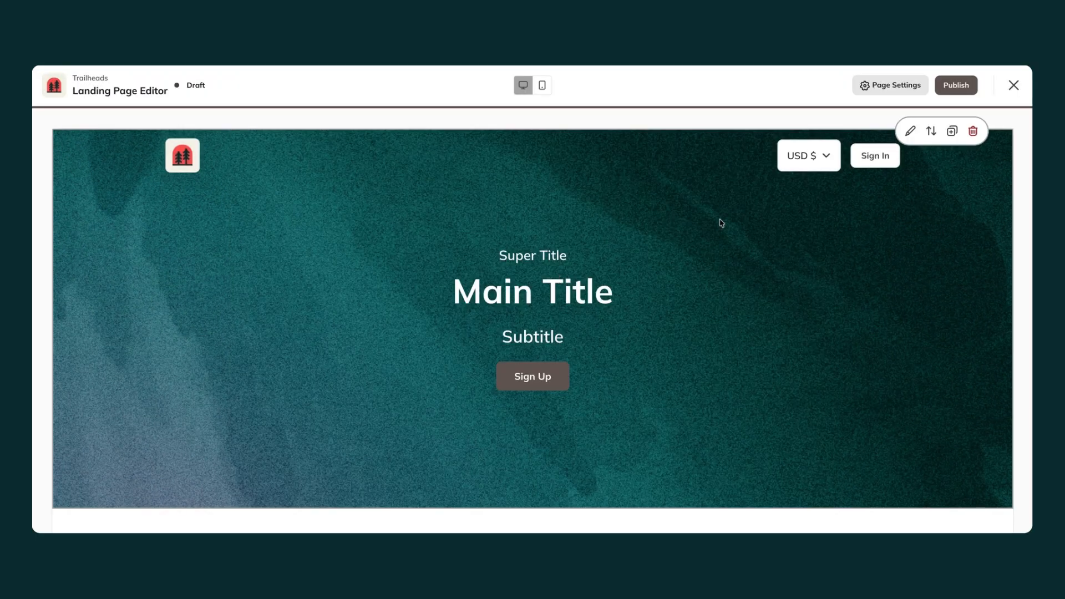
Move the Download App section directly below the Heading section and save the section order
{"action": "left_click", "coordinate": [931, 132]}
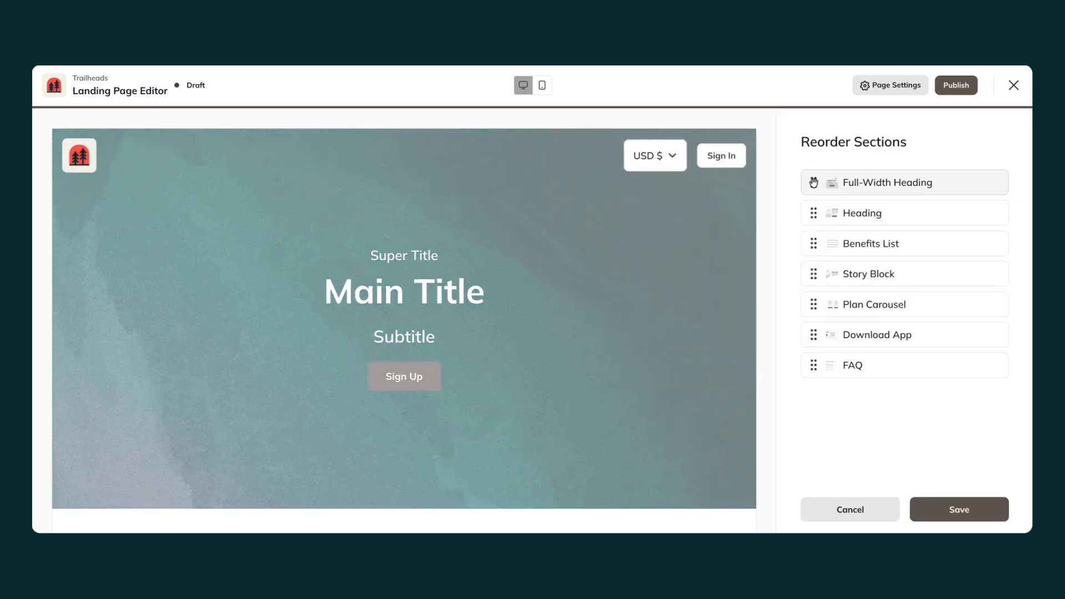
{"action": "left_click_drag", "start_coordinate": [814, 182], "coordinate": [803, 398]}
{"action": "left_click_drag", "start_coordinate": [813, 339], "coordinate": [809, 251]}
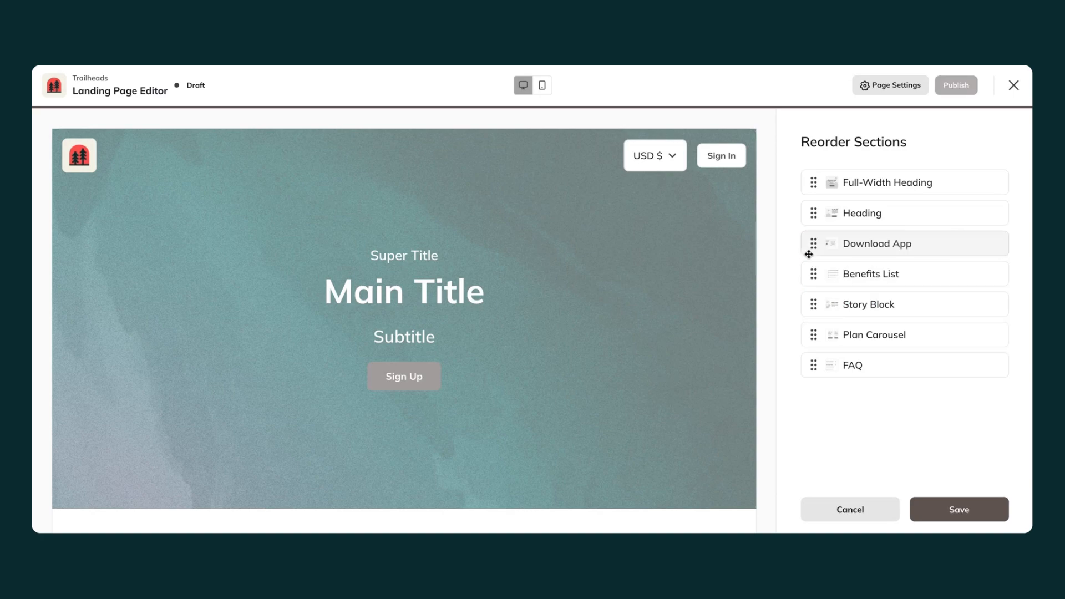
{"action": "left_click", "coordinate": [949, 506]}
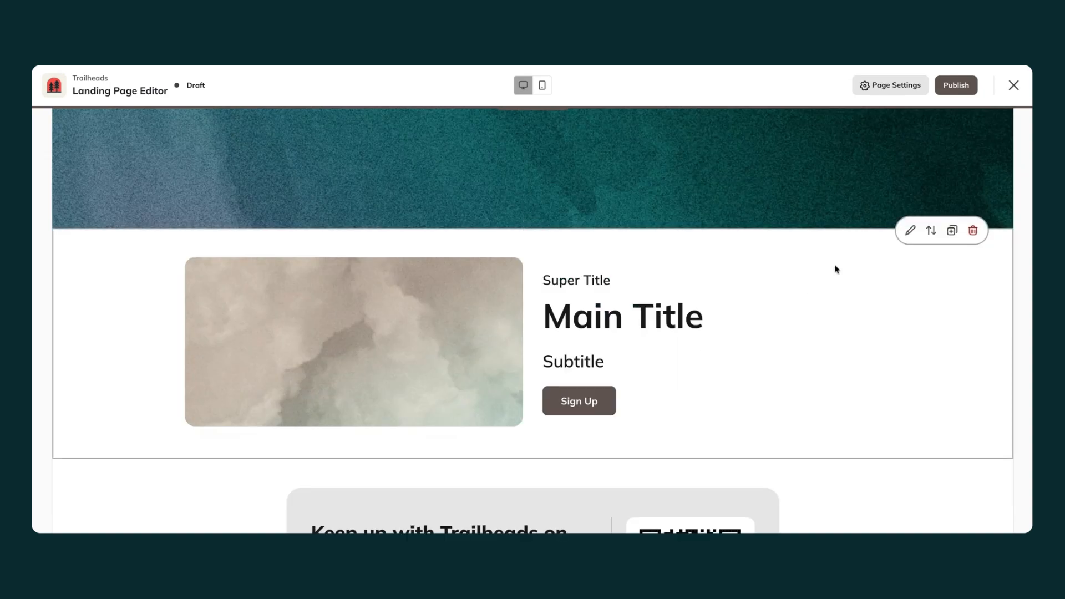
Duplicate the Heading section and delete the Full-Width Heading section at the start of the page
{"action": "left_click", "coordinate": [952, 230]}
{"action": "scroll", "coordinate": [659, 329], "scroll_direction": "down", "scroll_amount": 3}
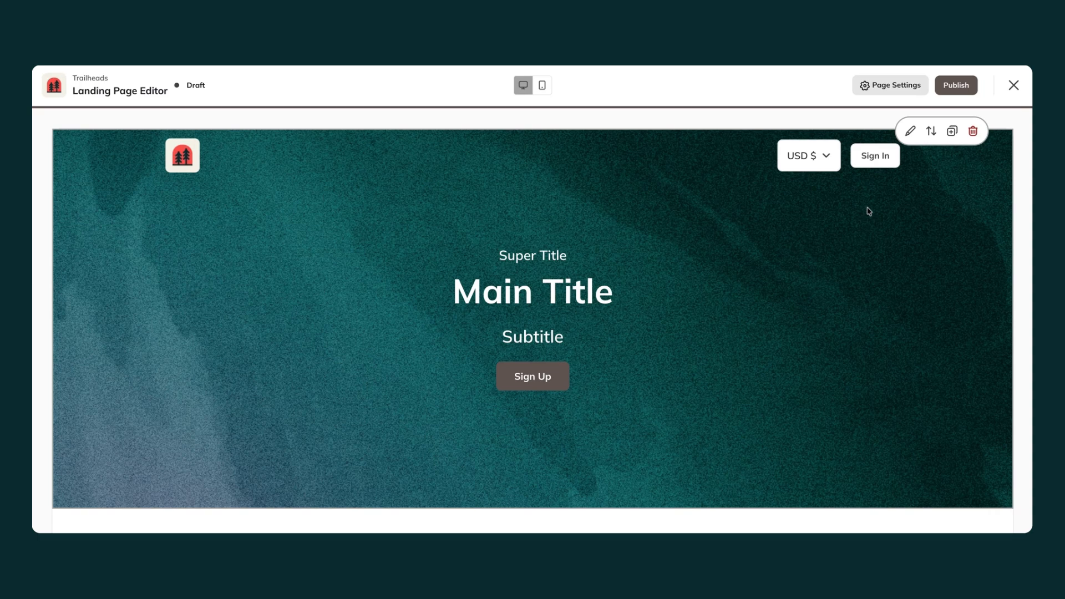
{"action": "left_click", "coordinate": [973, 133]}
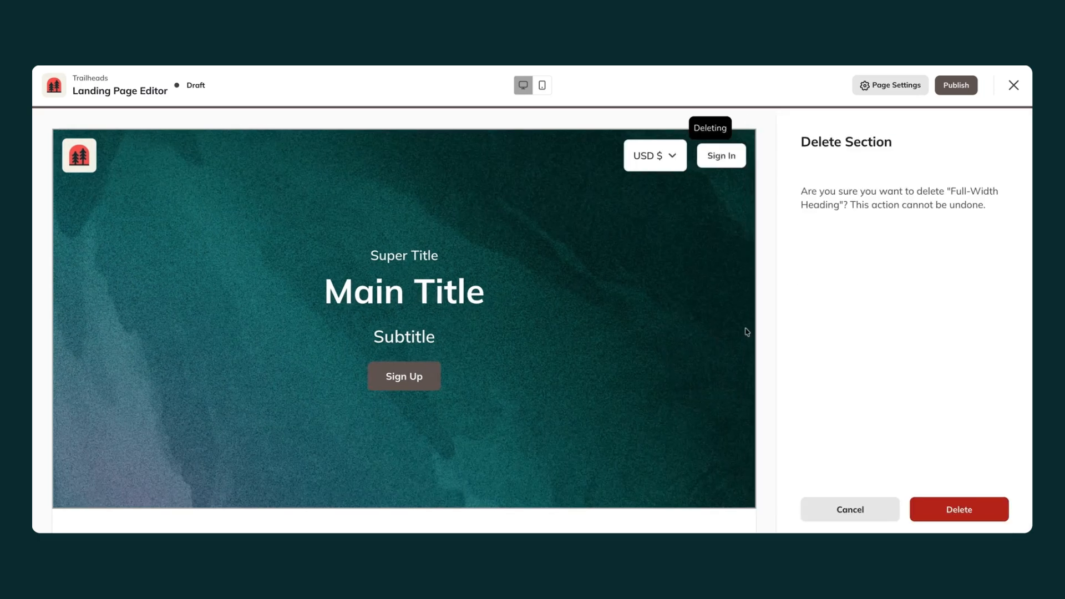
{"action": "left_click", "coordinate": [951, 510]}
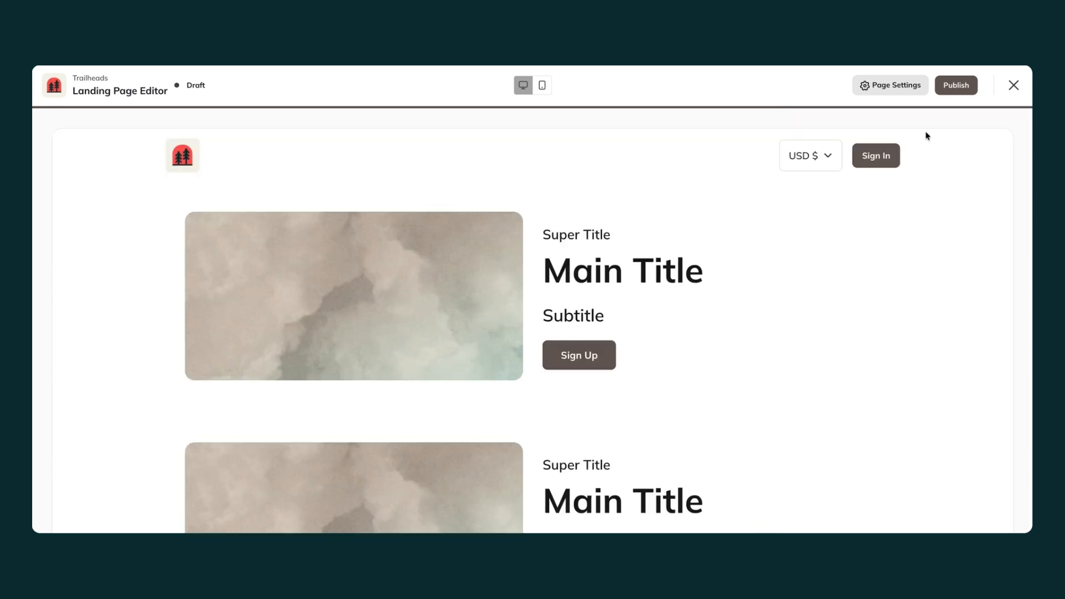
Set the landing page's internal title to "30 Day Hiking Guide" in its page settings
{"action": "left_click", "coordinate": [906, 89]}
{"action": "left_click", "coordinate": [868, 212]}
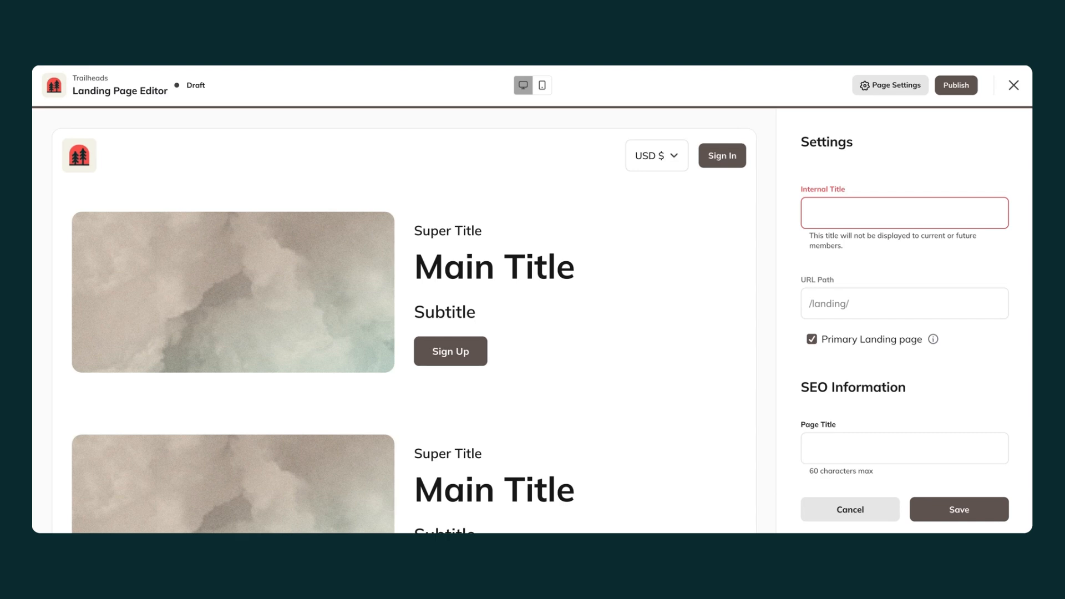
{"action": "type", "text": "30 Day Hiking Guide"}
Try the URL path "30dayguide" with Primary Landing page off, and make the page primary again
{"action": "left_click", "coordinate": [880, 305]}
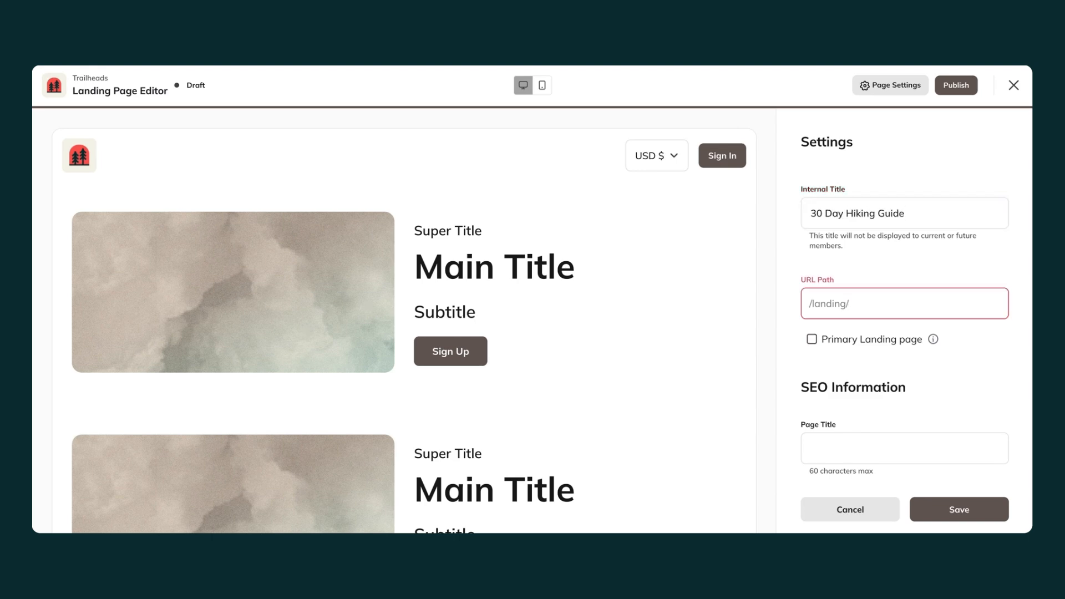
{"action": "type", "text": "30dayguide"}
{"action": "scroll", "coordinate": [904, 303], "scroll_direction": "down", "scroll_amount": 1}
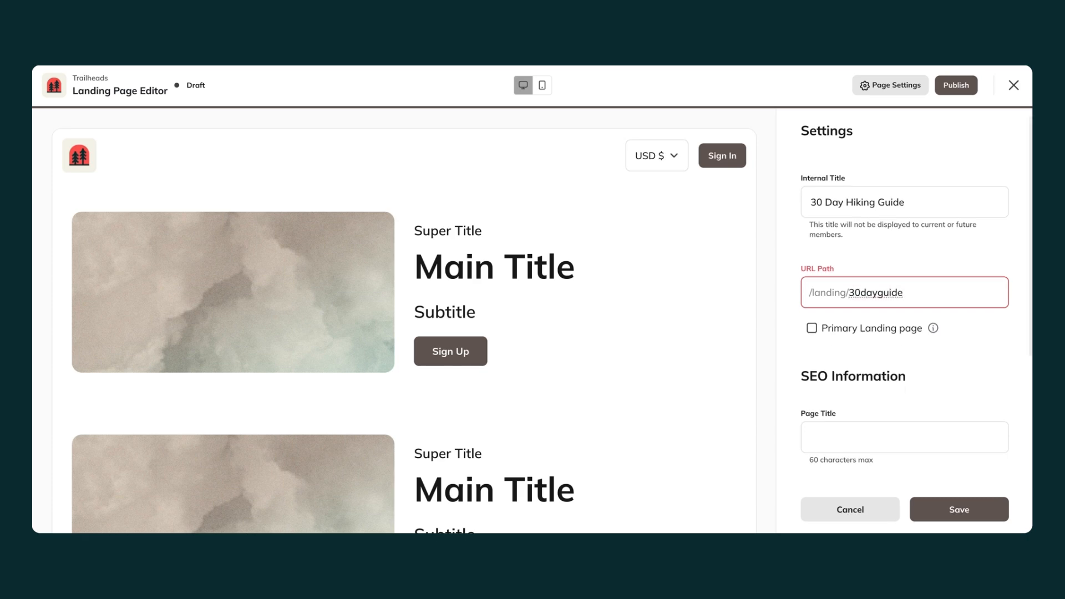
{"action": "left_click", "coordinate": [813, 329]}
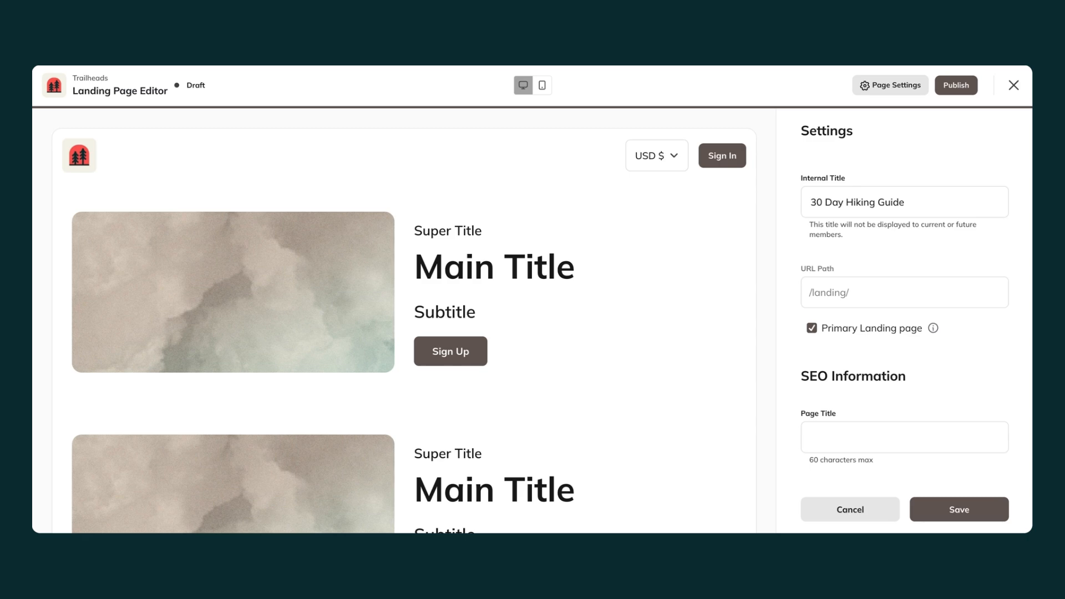
Review the SEO page title, description and image fields, leave them empty, and save the page settings
{"action": "scroll", "coordinate": [872, 361], "scroll_direction": "down", "scroll_amount": 4}
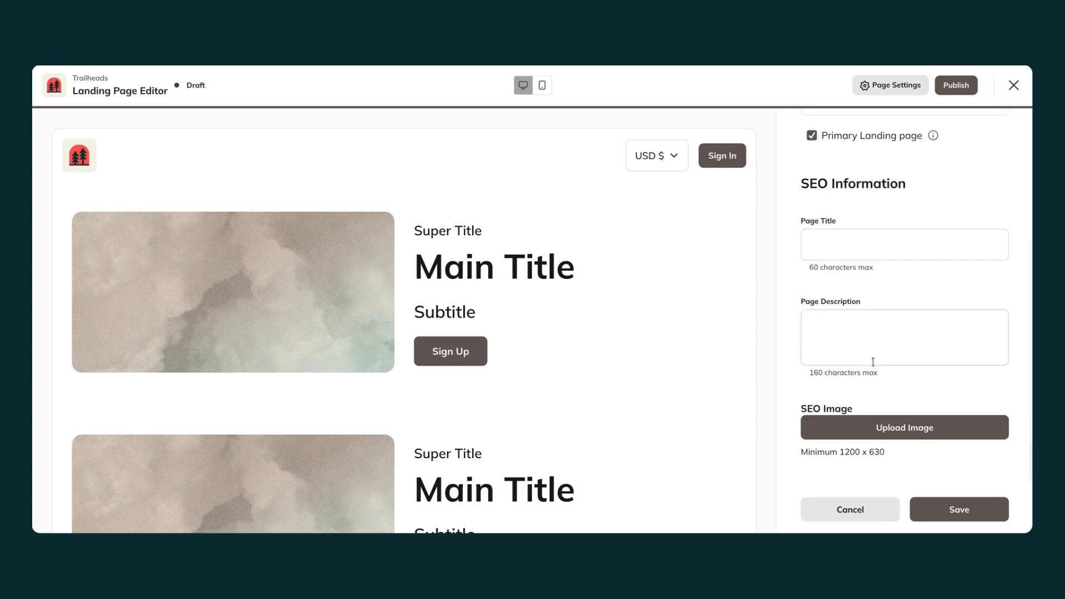
{"action": "left_click", "coordinate": [868, 257]}
{"action": "left_click", "coordinate": [860, 316]}
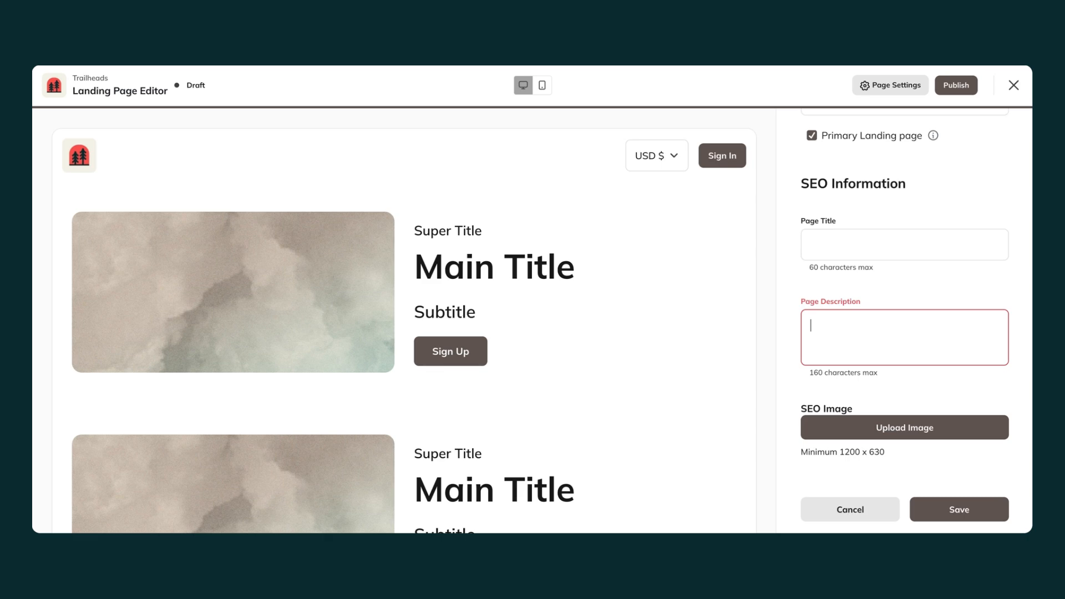
{"action": "scroll", "coordinate": [905, 305], "scroll_direction": "up", "scroll_amount": 4}
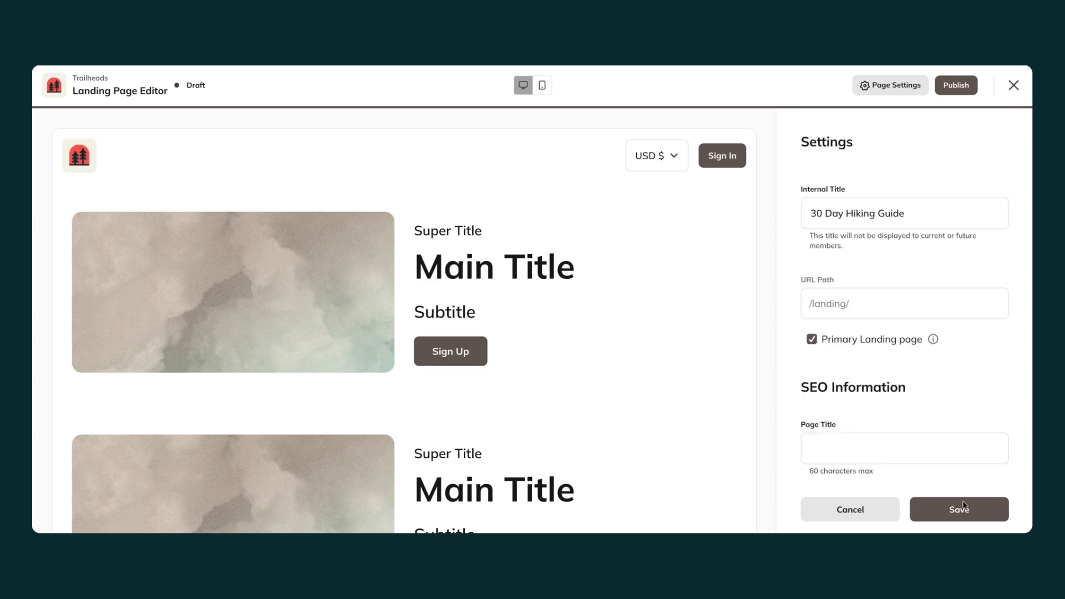
{"action": "left_click", "coordinate": [958, 511]}
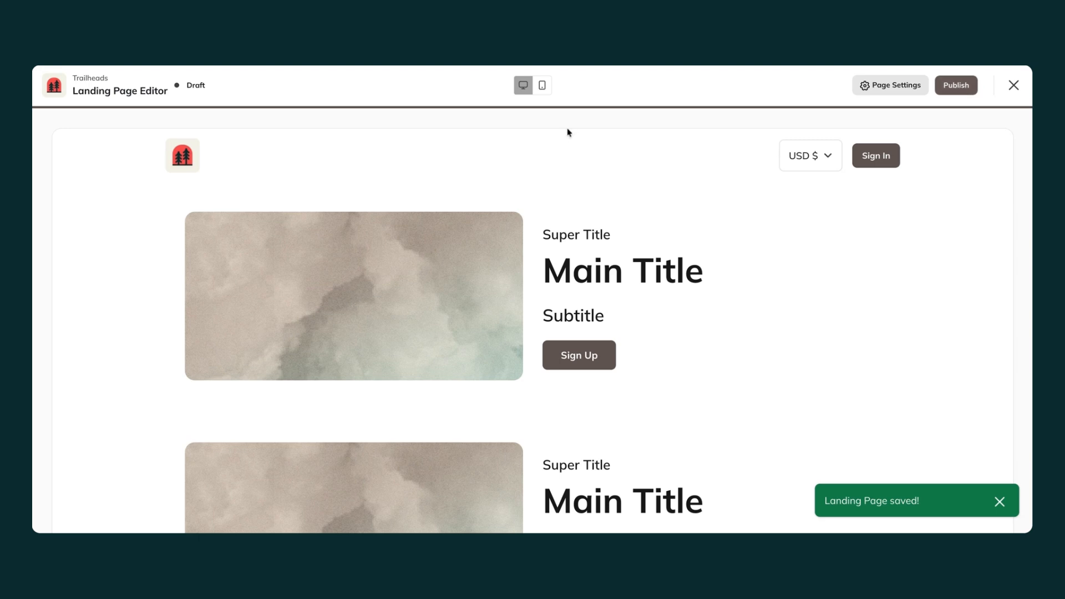
Preview the landing page in the mobile layout, return to the desktop layout, and publish the page
{"action": "left_click", "coordinate": [542, 86]}
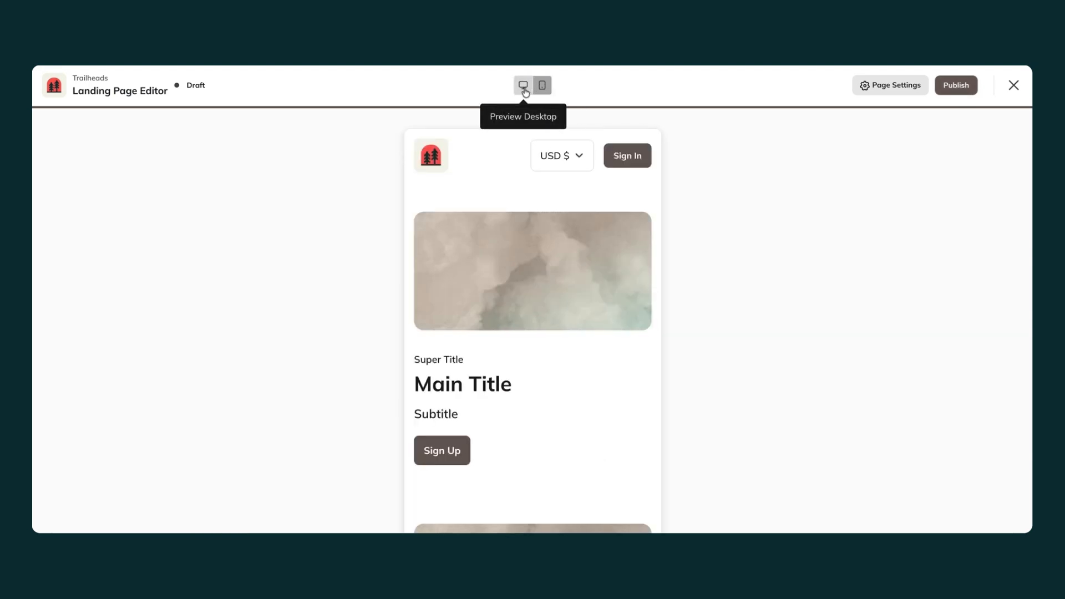
{"action": "left_click", "coordinate": [524, 87]}
{"action": "left_click", "coordinate": [958, 87]}
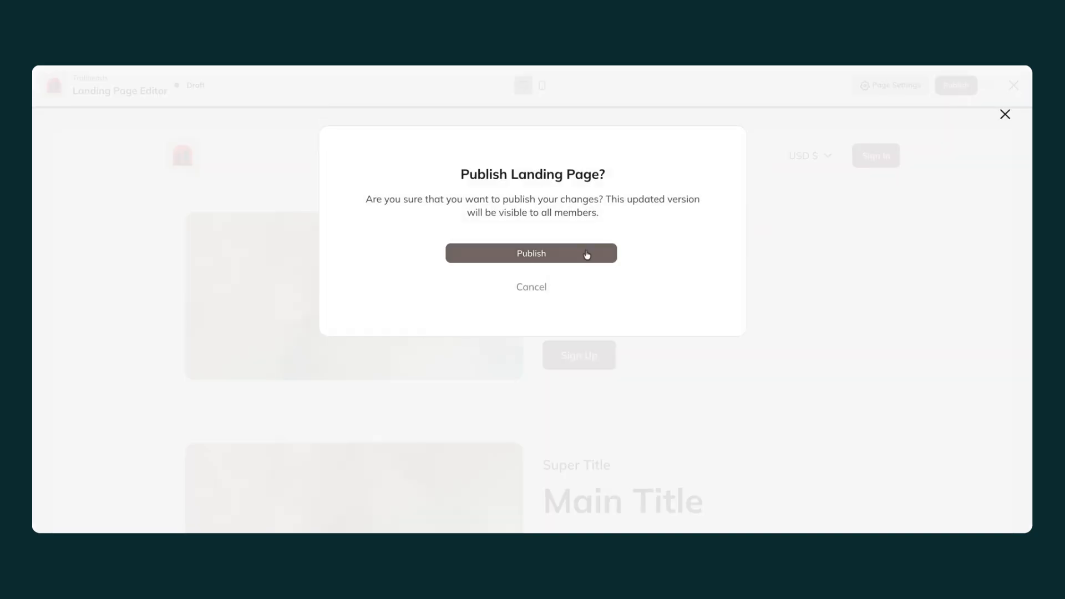
{"action": "left_click", "coordinate": [549, 260]}
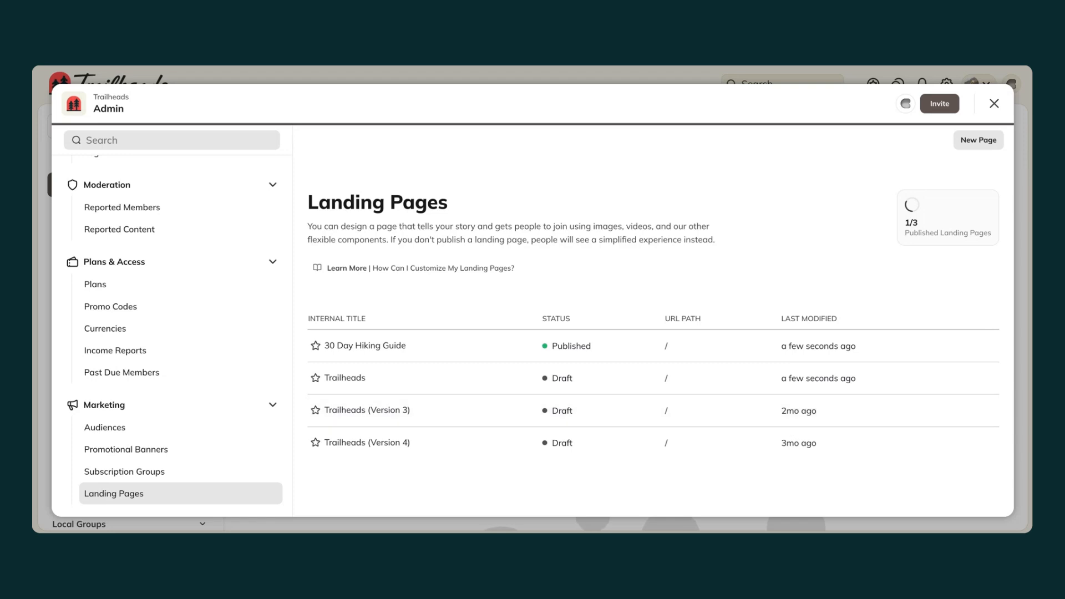
Examine the management options offered for the published 30 Day Hiking Guide page
{"action": "left_click", "coordinate": [985, 347]}
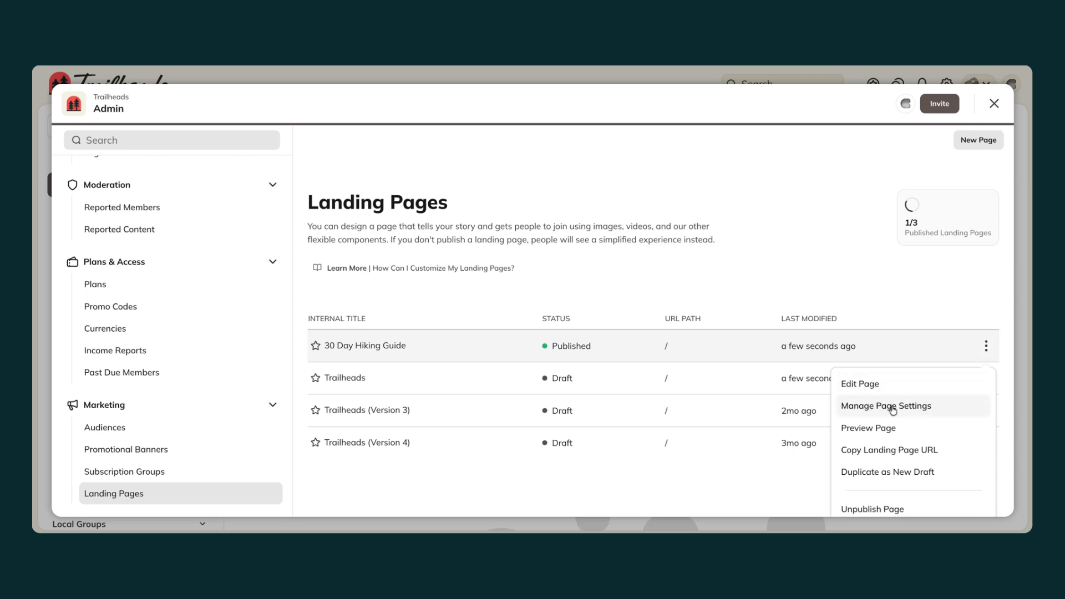
{"action": "scroll", "coordinate": [892, 411], "scroll_direction": "down", "scroll_amount": 1}
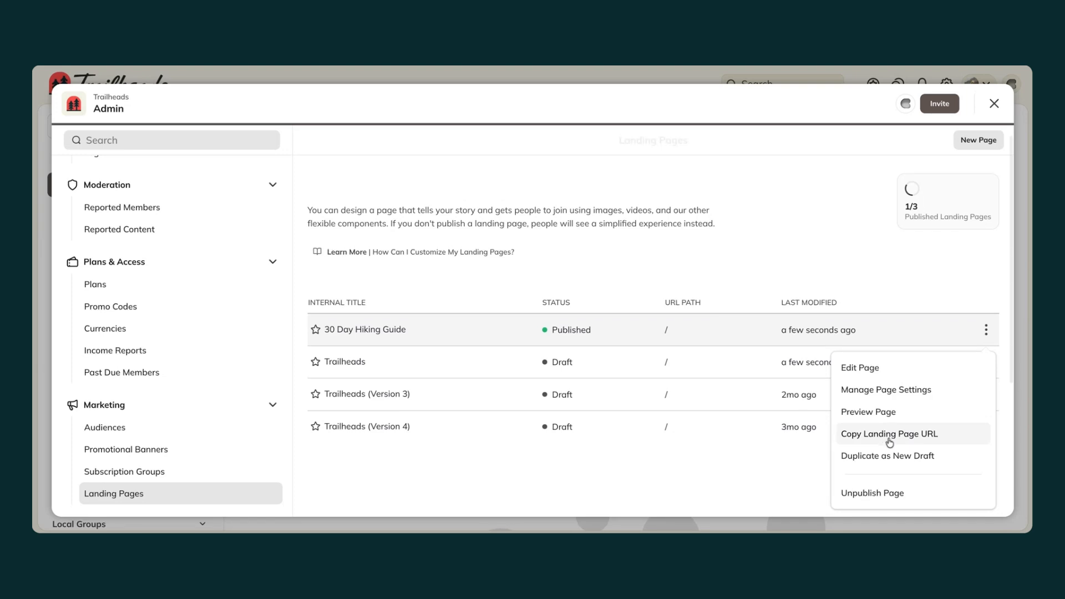
{"action": "scroll", "coordinate": [890, 443], "scroll_direction": "down", "scroll_amount": 1}
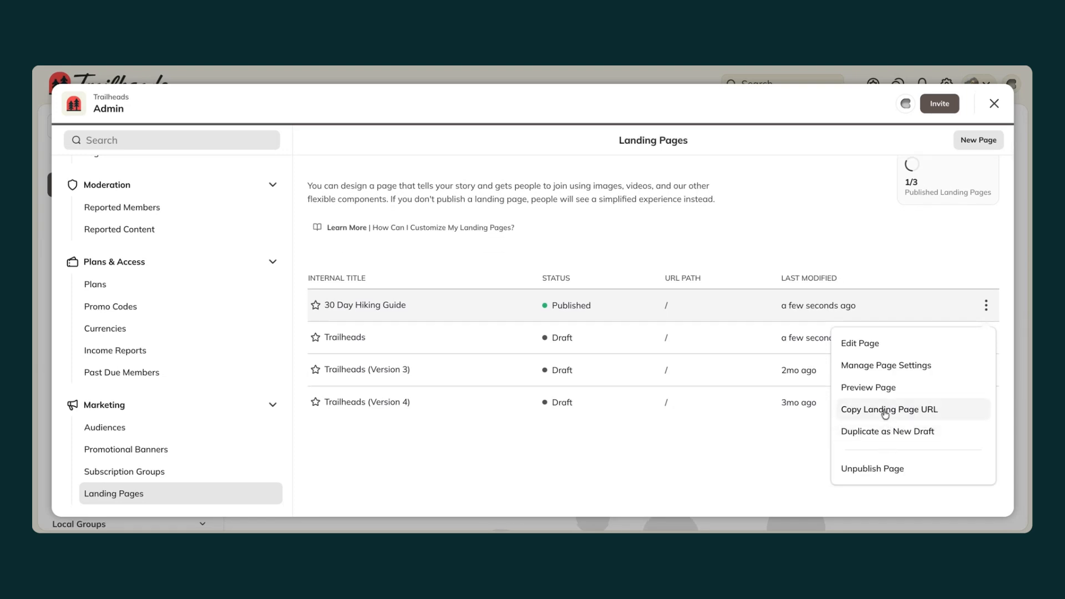
{"action": "scroll", "coordinate": [886, 415], "scroll_direction": "down", "scroll_amount": 1}
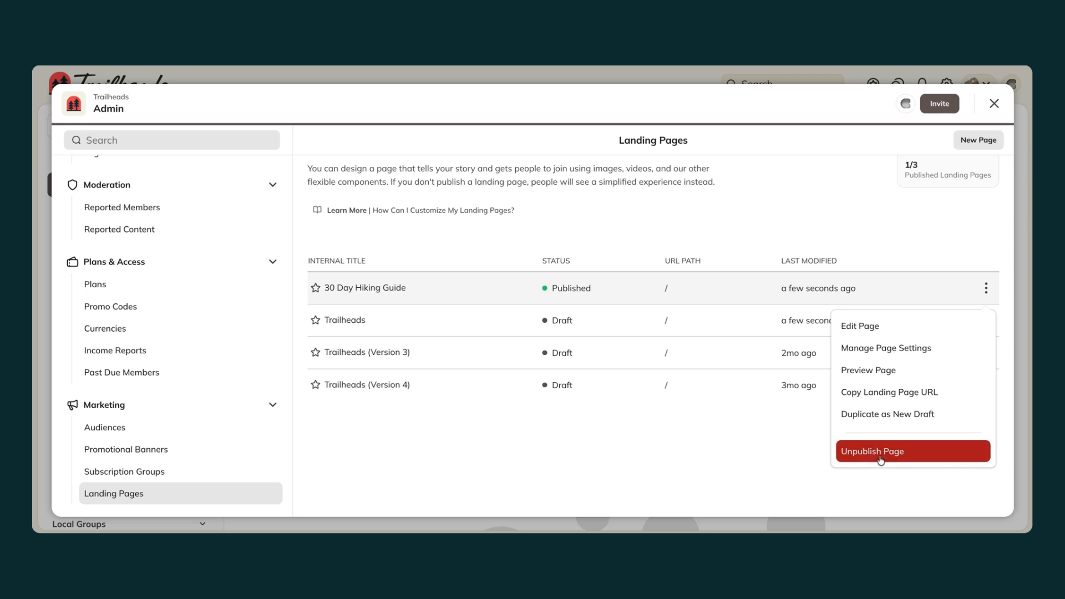
{"action": "scroll", "coordinate": [774, 458], "scroll_direction": "up", "scroll_amount": 2}
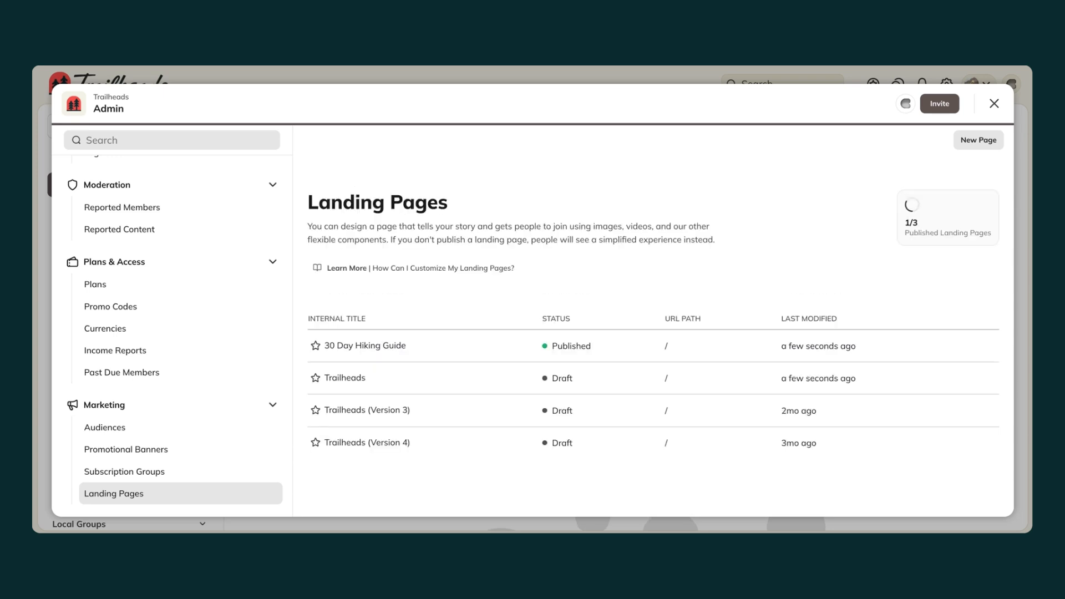